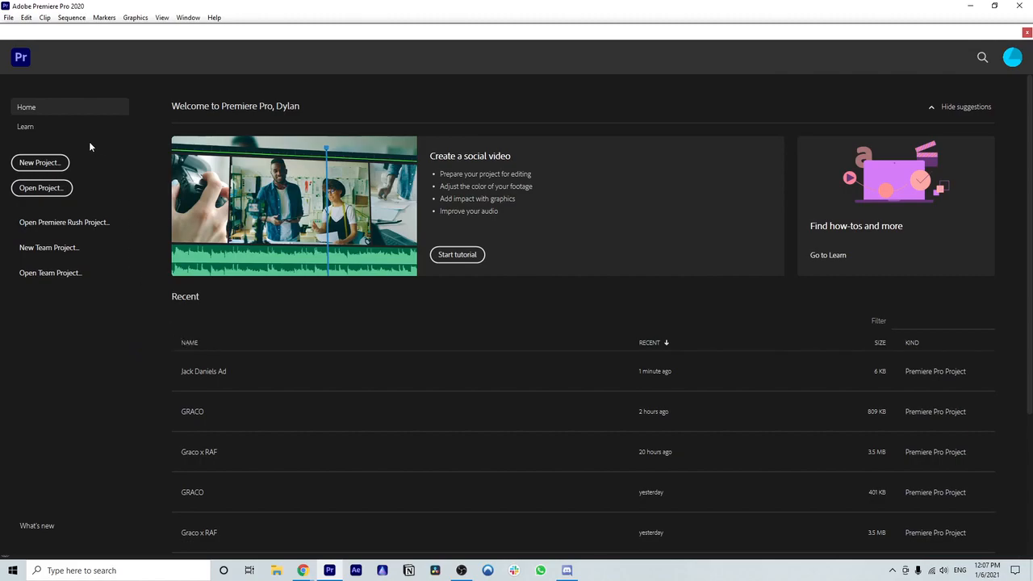
Start a new project and name it Jack Daniels Ad
click(38, 163)
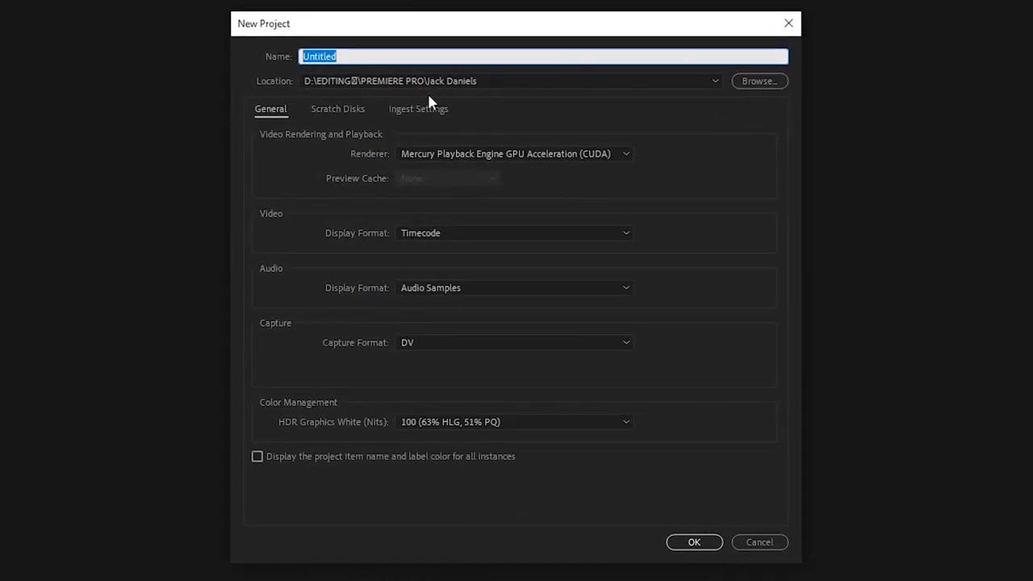
text(Jakc Daniels)
key(BackSpace)
key(BackSpace)
key(BackSpace)
key(BackSpace)
key(BackSpace)
key(BackSpace)
key(BackSpace)
key(BackSpace)
key(BackSpace)
key(BackSpace)
text(ck Daniels )
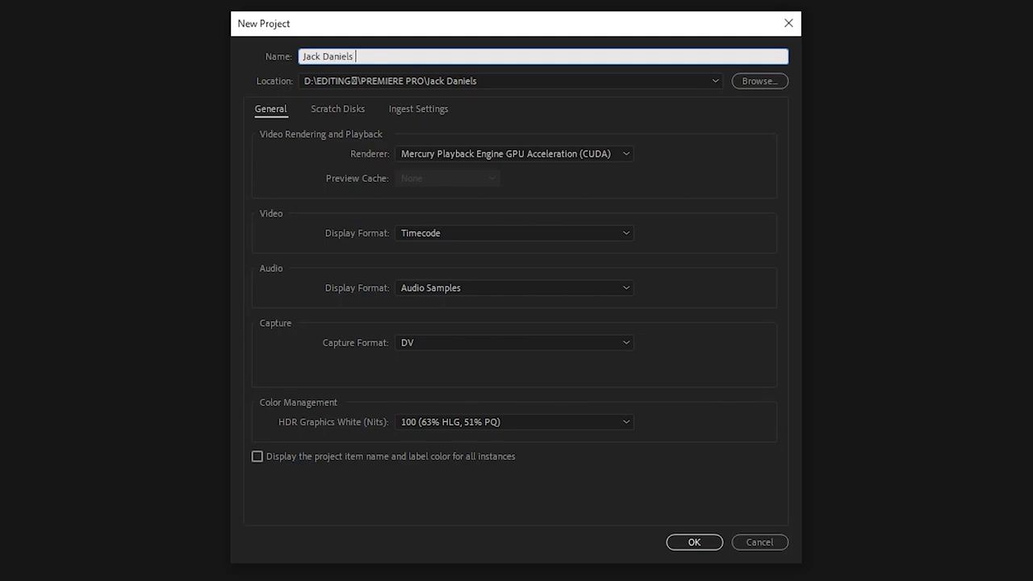
text(Ad)
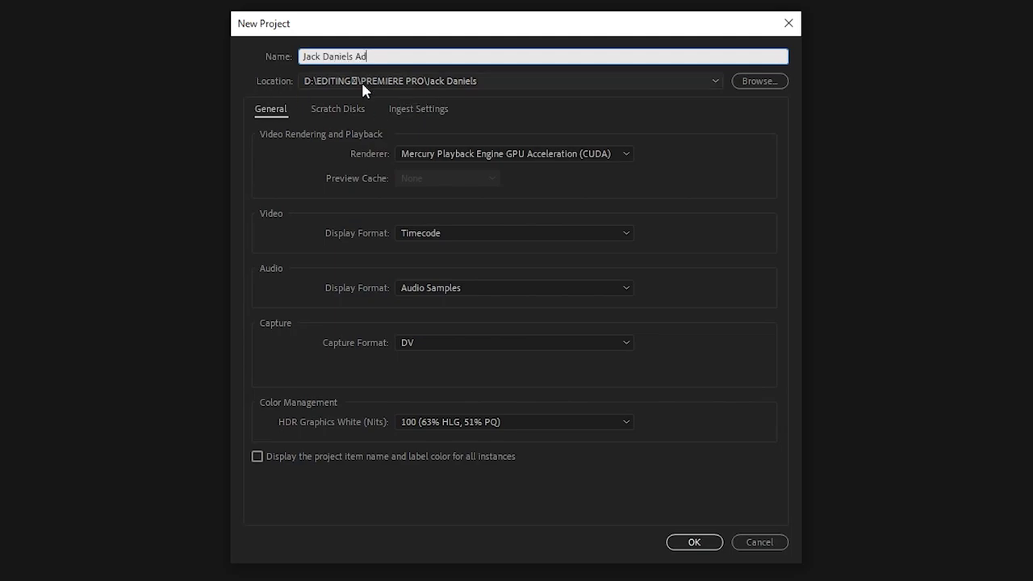
Set the project location to EDITING\PREMIERE PRO\Jack Daniels on drive D and create the project, overwriting the existing one
click(756, 82)
scroll(322, 419, down, 1)
click(306, 398)
double_click(484, 156)
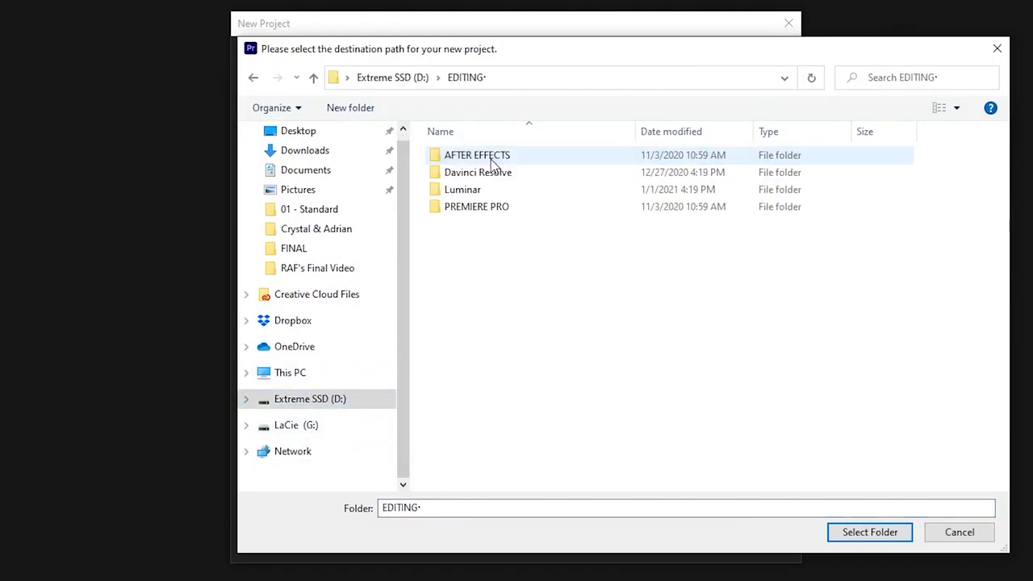
double_click(475, 207)
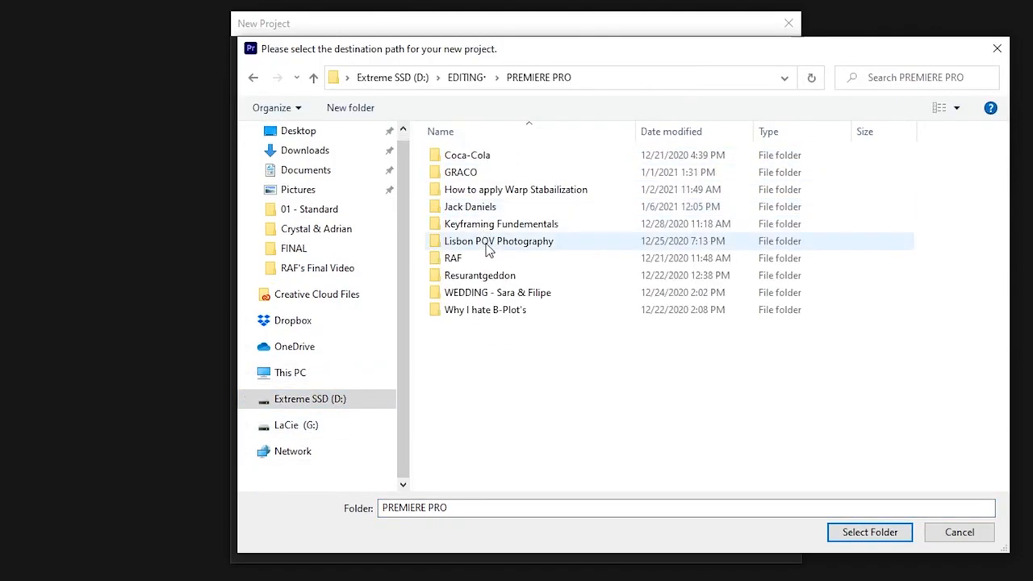
double_click(448, 207)
click(870, 532)
click(694, 541)
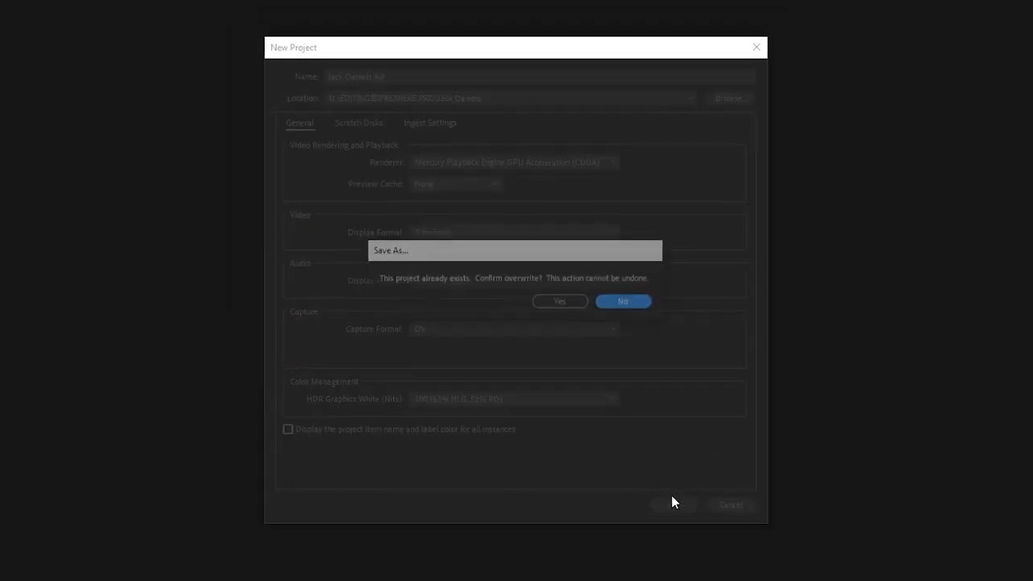
click(576, 301)
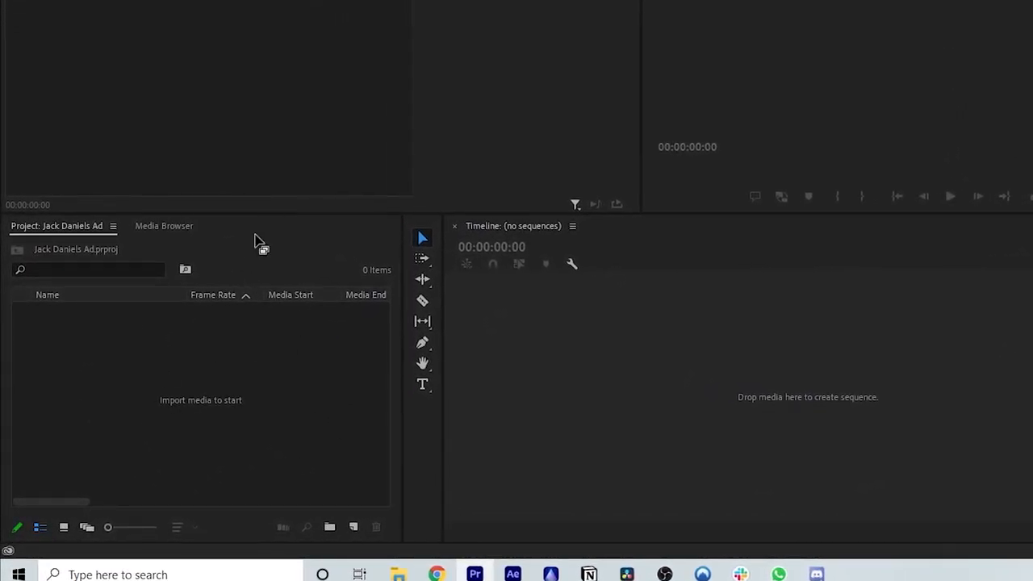
Enlarge the Project panel in both height and width
click(281, 225)
drag(281, 213, 281, 171)
drag(403, 259, 467, 262)
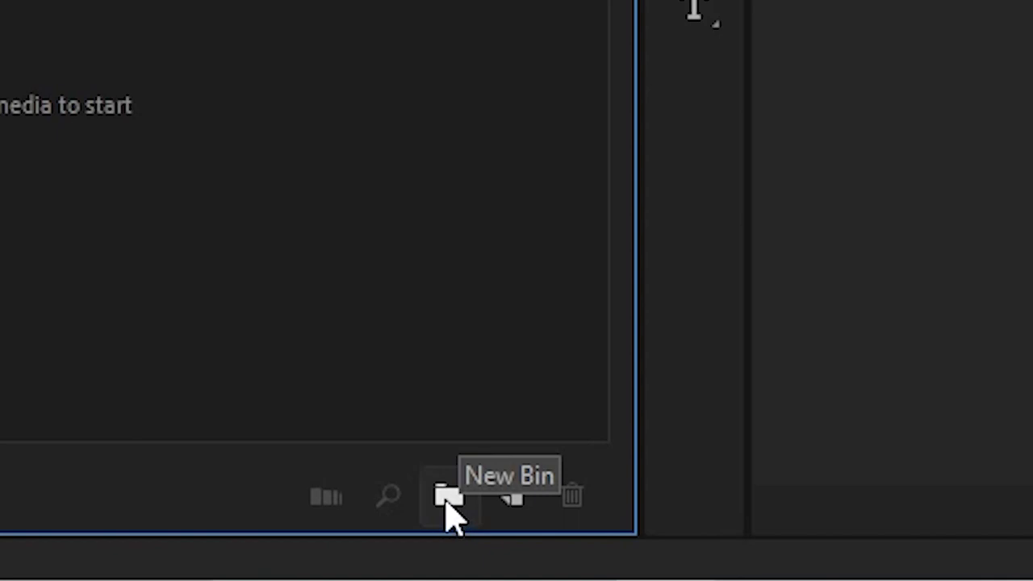
Create two bins named Video and Music in the project
click(448, 504)
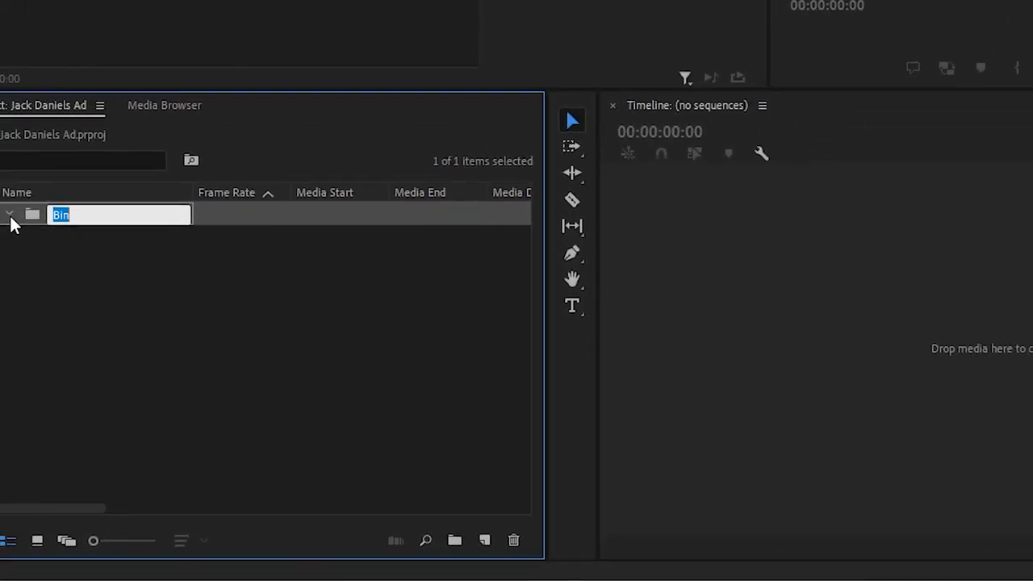
text(Video)
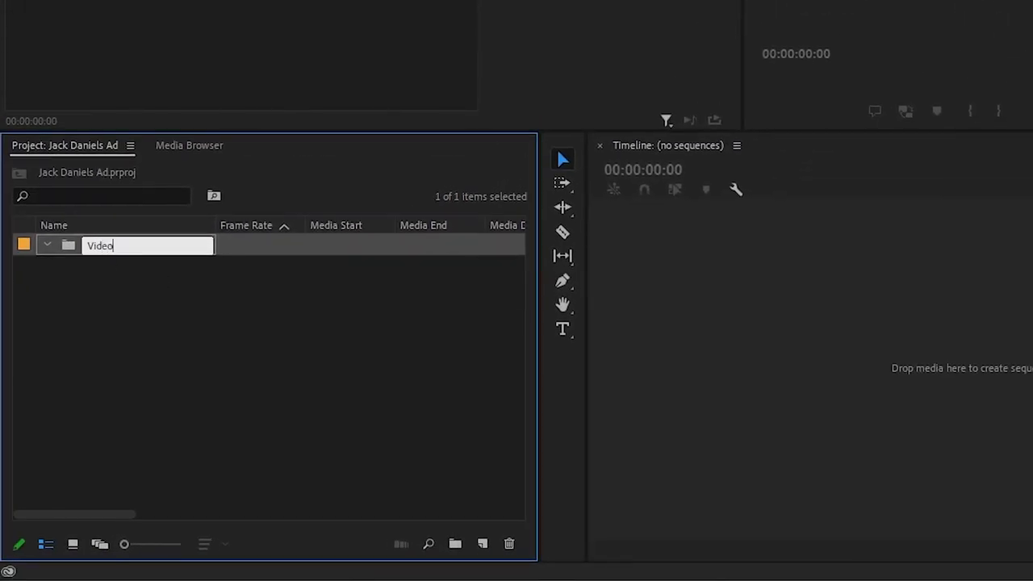
click(81, 261)
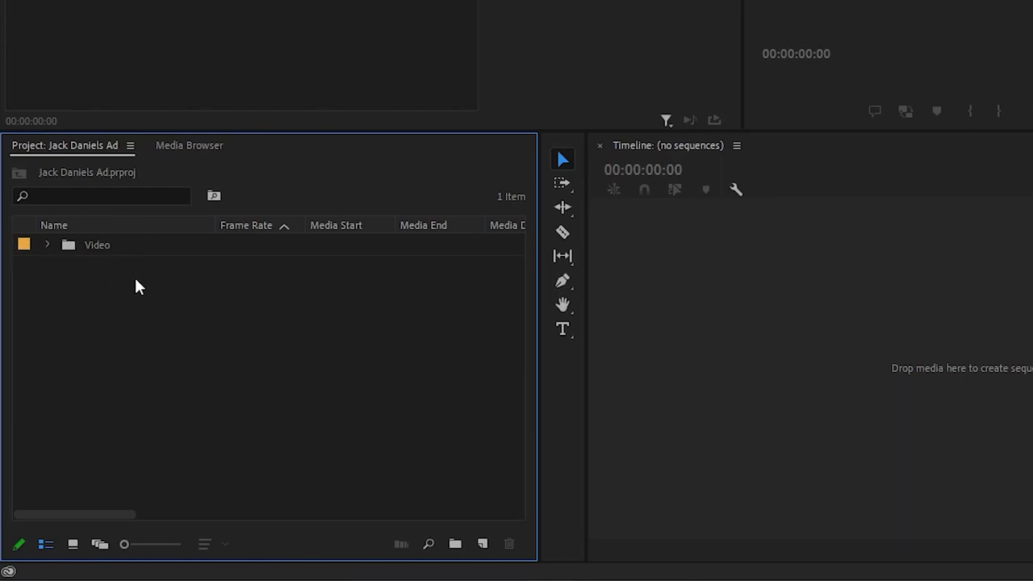
click(455, 544)
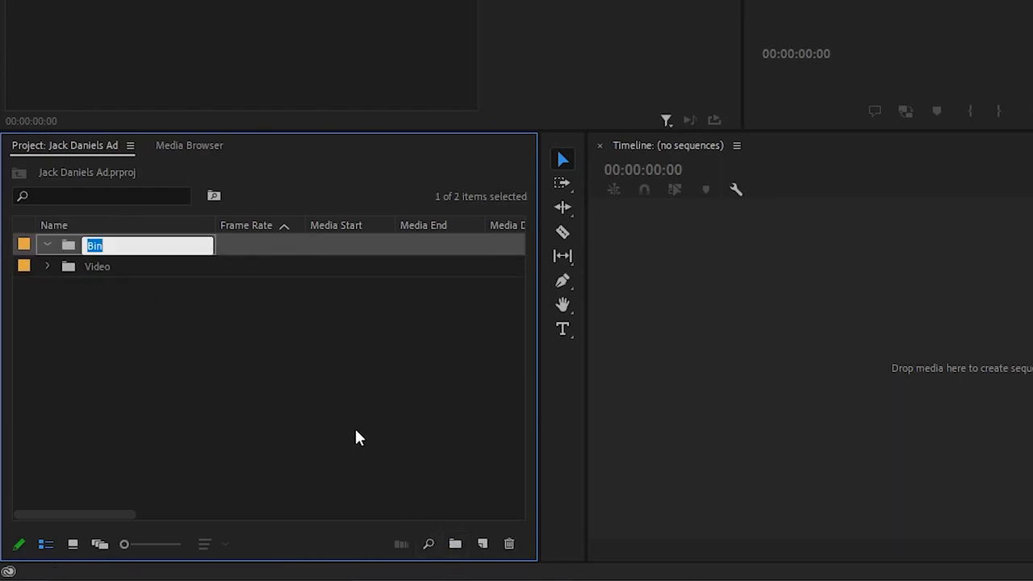
text(Music)
click(301, 412)
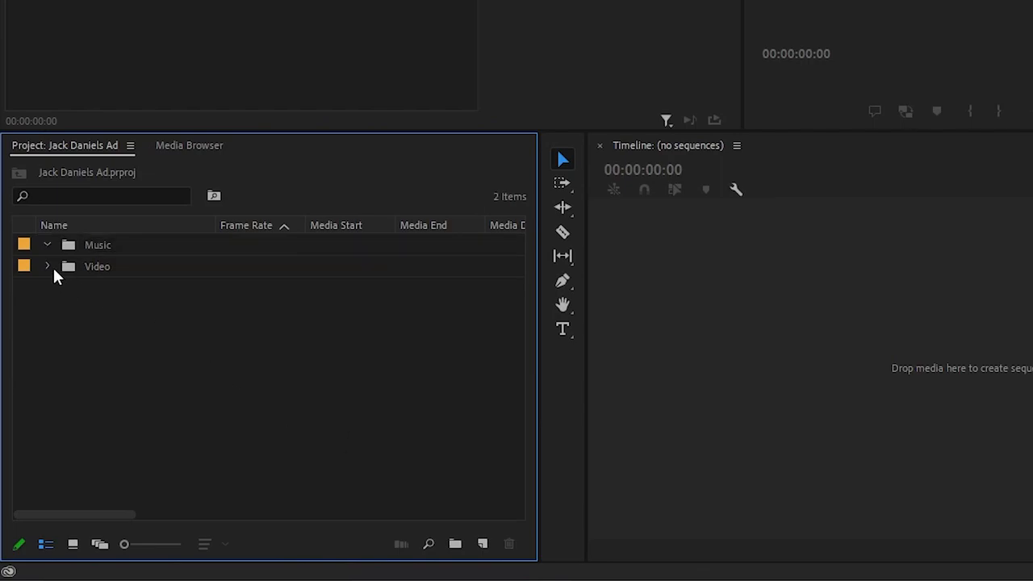
Add two more bins named SFX and Misc. to the top level of the project
click(455, 544)
text(DFX)
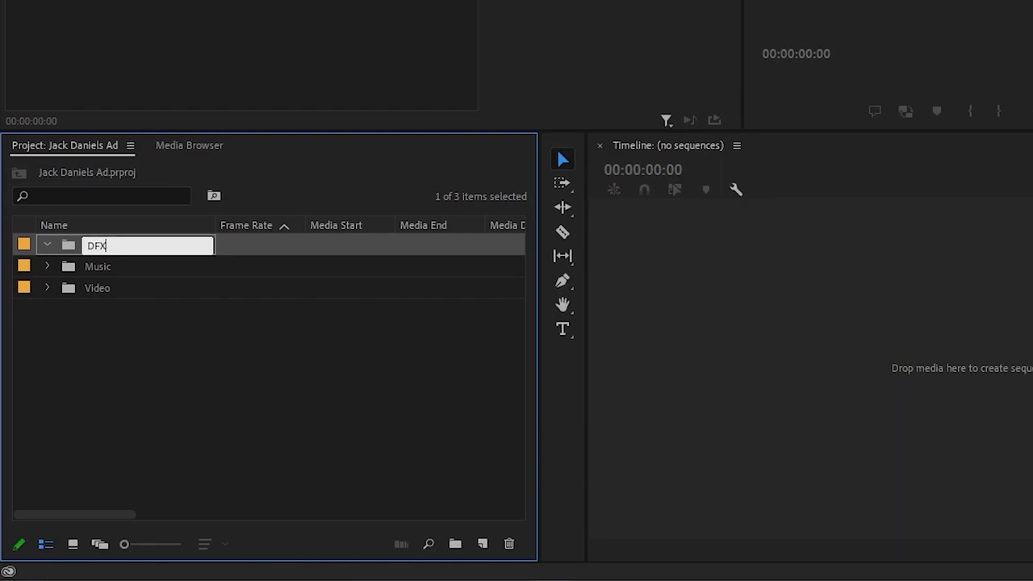
key(BackSpace)
key(BackSpace)
key(BackSpace)
text(SFX)
click(297, 395)
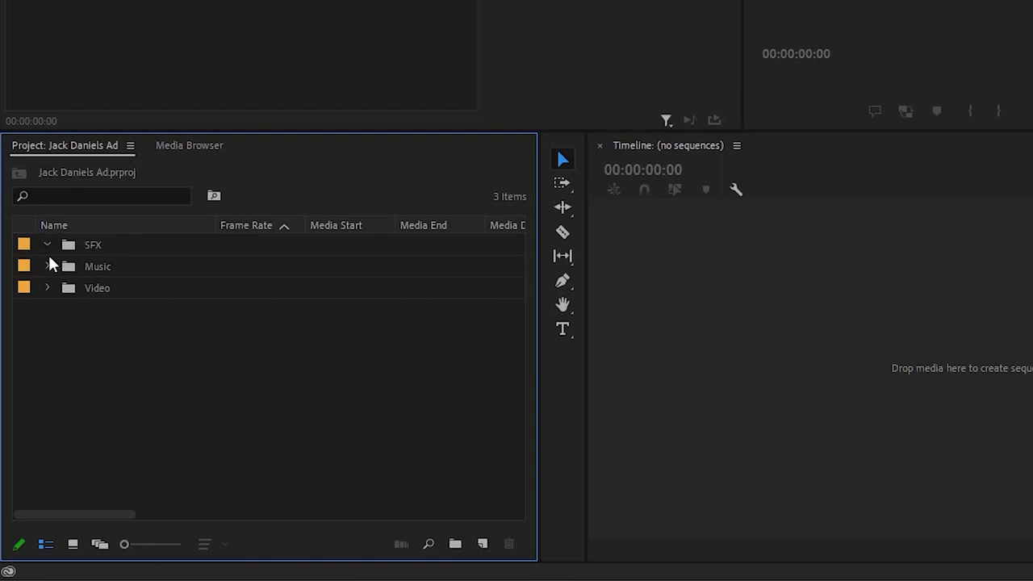
click(455, 544)
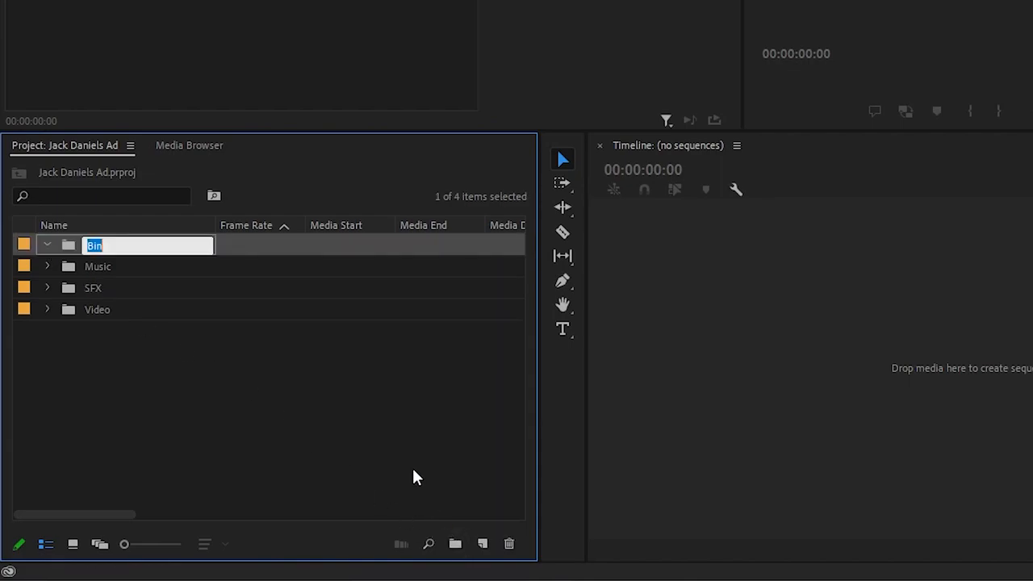
text(Misc.)
click(274, 410)
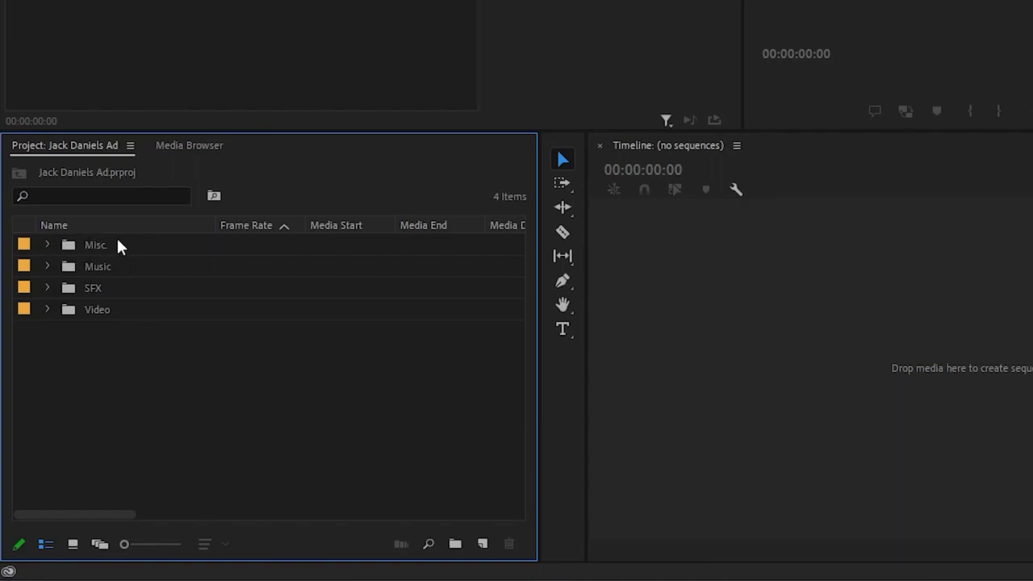
Change the Video bin's label color to Green
right_click(27, 309)
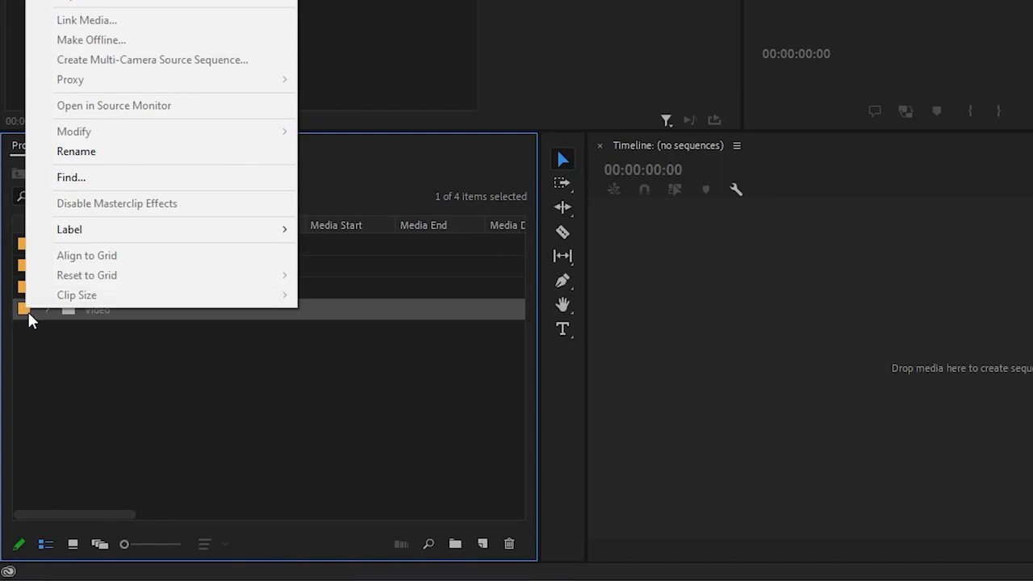
mouse_move(80, 230)
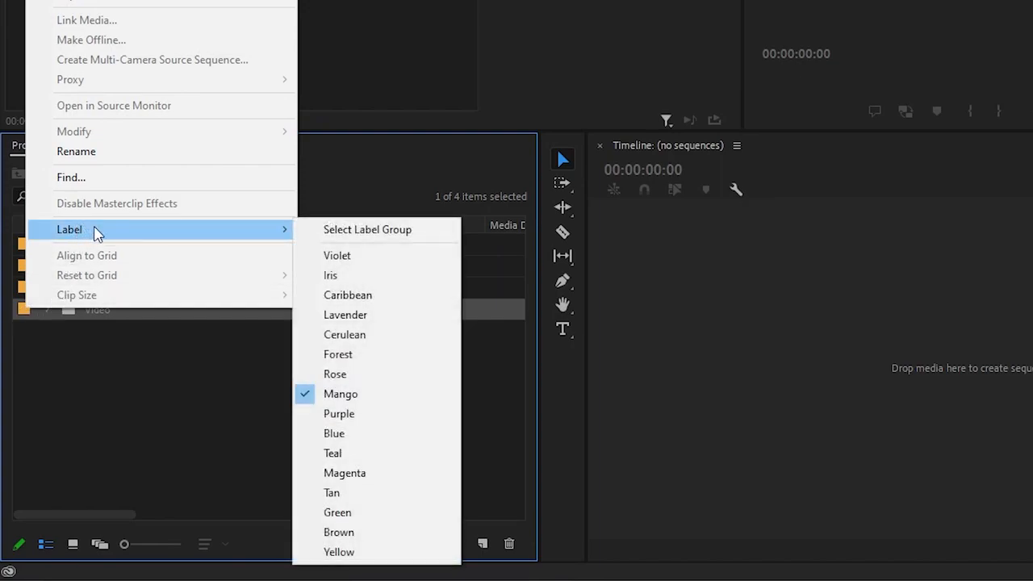
click(347, 513)
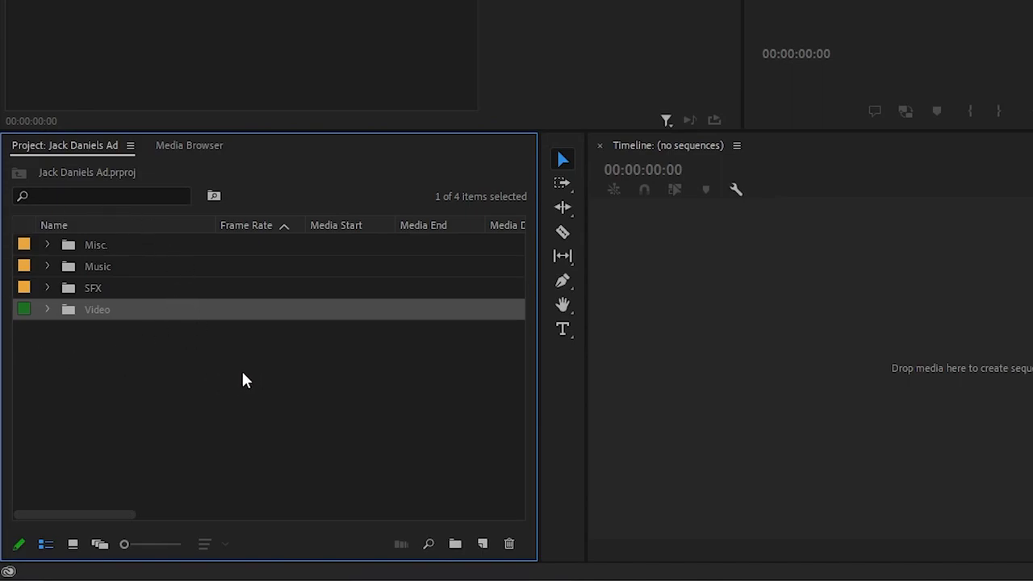
click(195, 365)
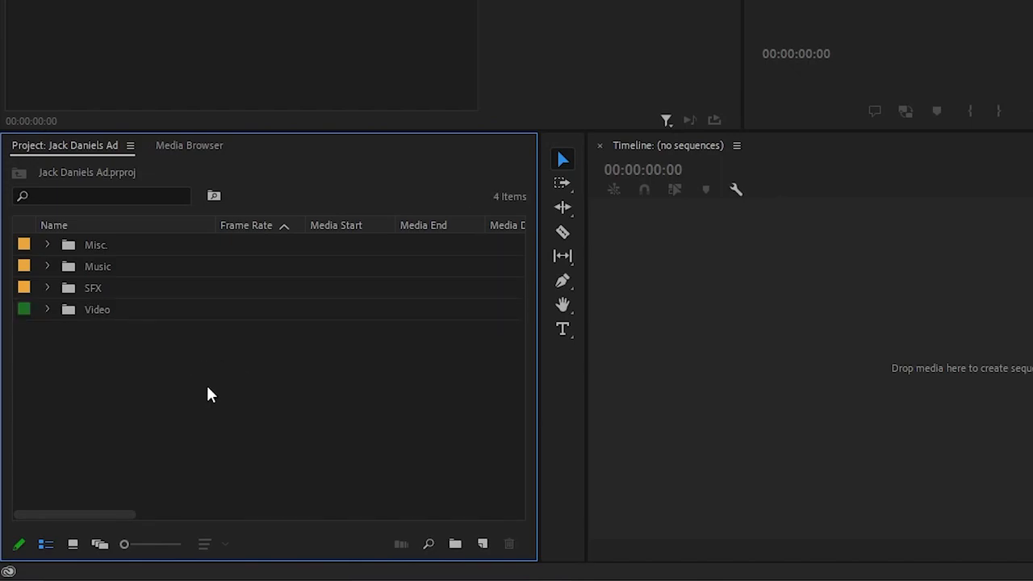
Import all clips from the LaCie drive's 2020\Client Projects\Product commercials\Jack Daniels\Raw Video folder into the Video bin
double_click(108, 313)
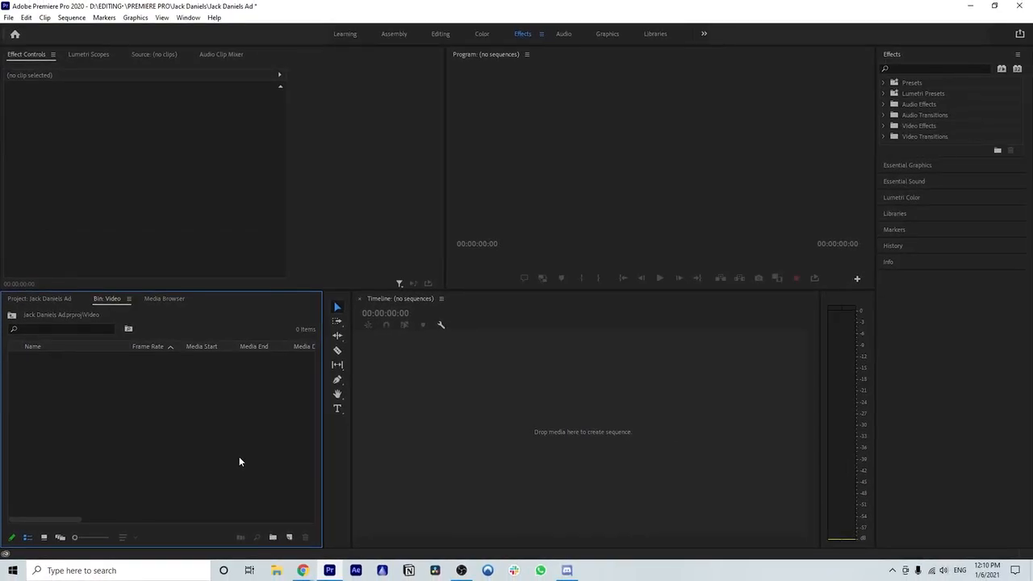
double_click(198, 435)
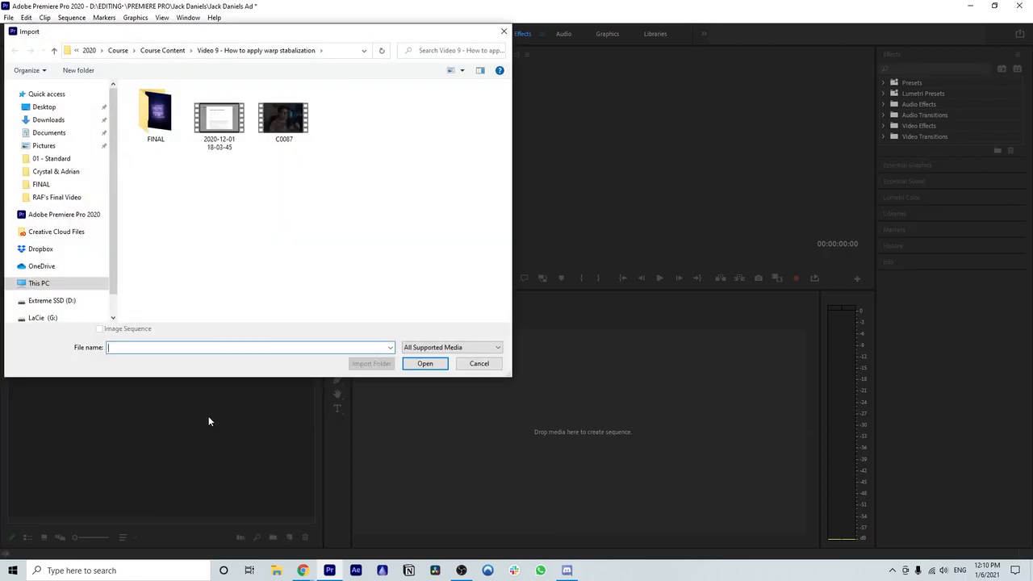
scroll(70, 268, down, 1)
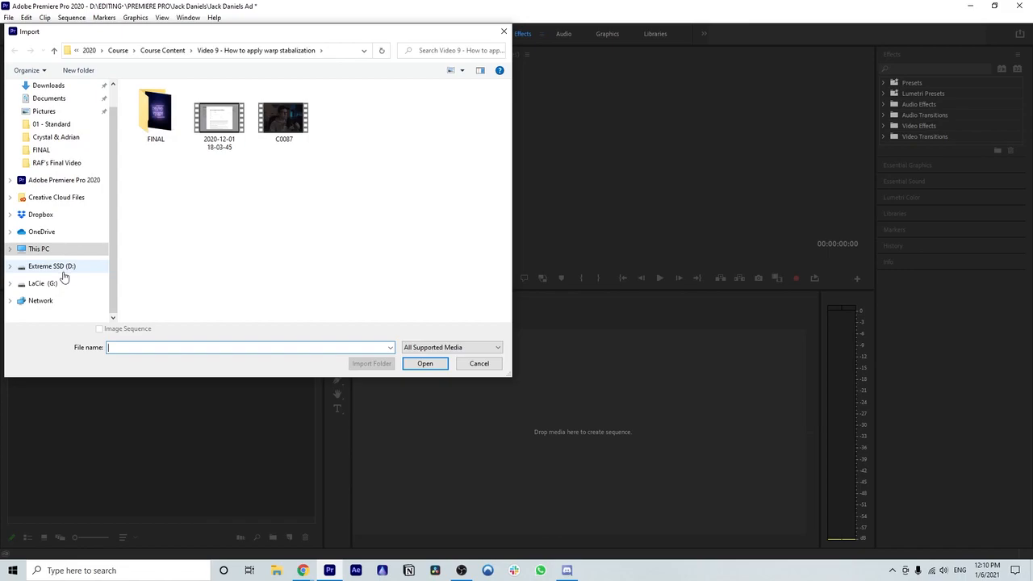
click(60, 283)
click(159, 102)
double_click(159, 102)
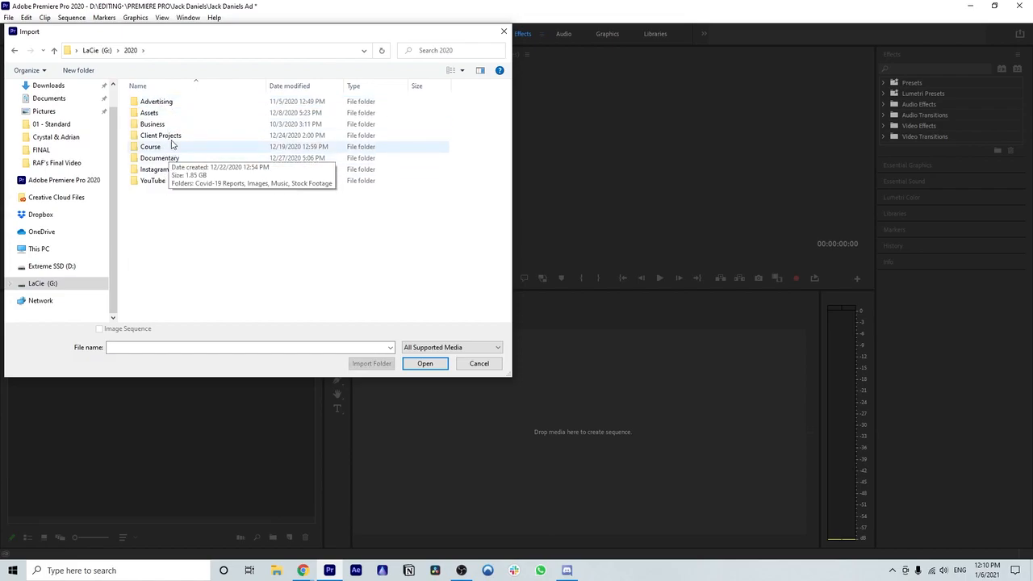
double_click(170, 135)
click(182, 124)
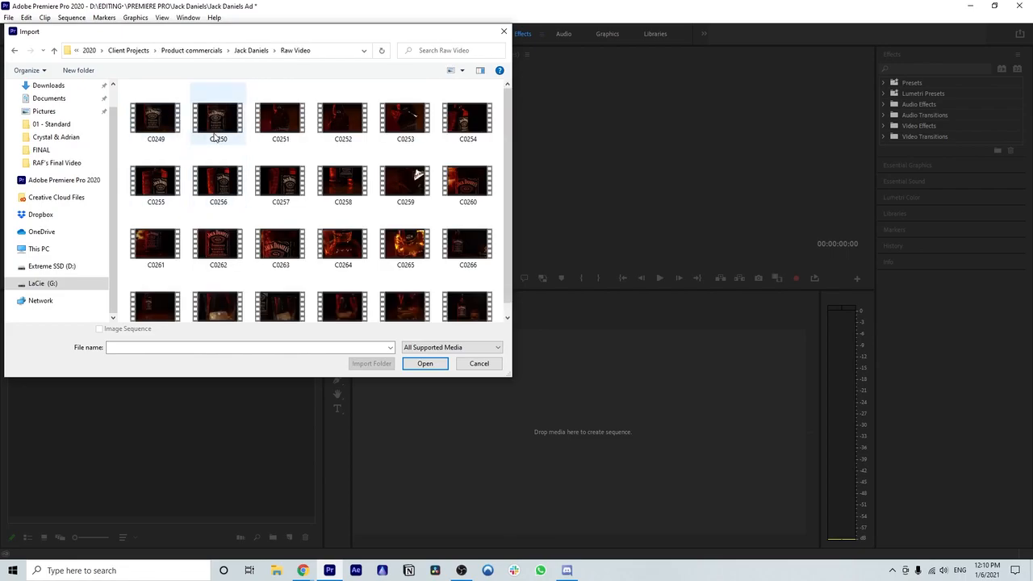
drag(123, 89, 484, 345)
click(424, 363)
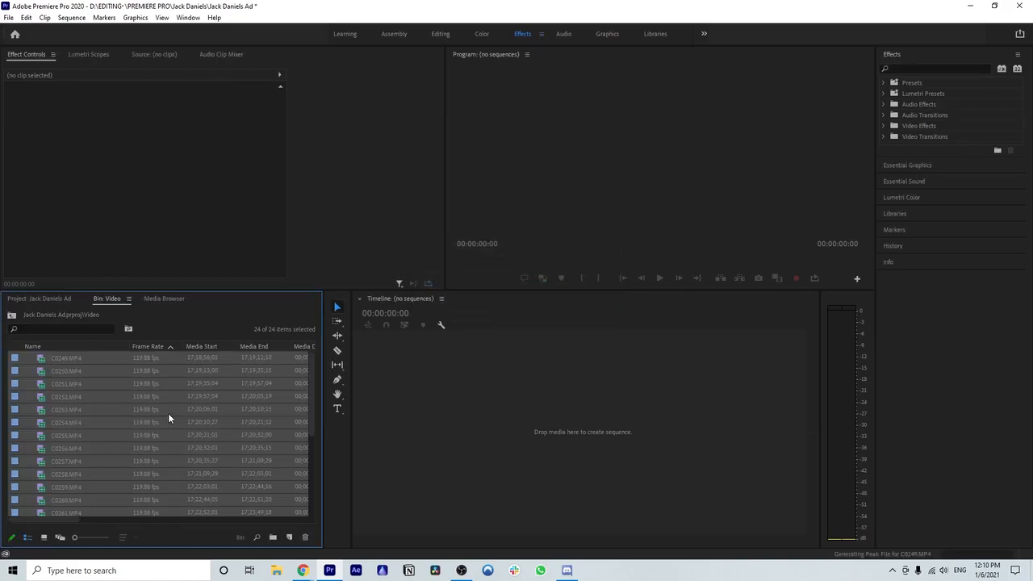
click(175, 409)
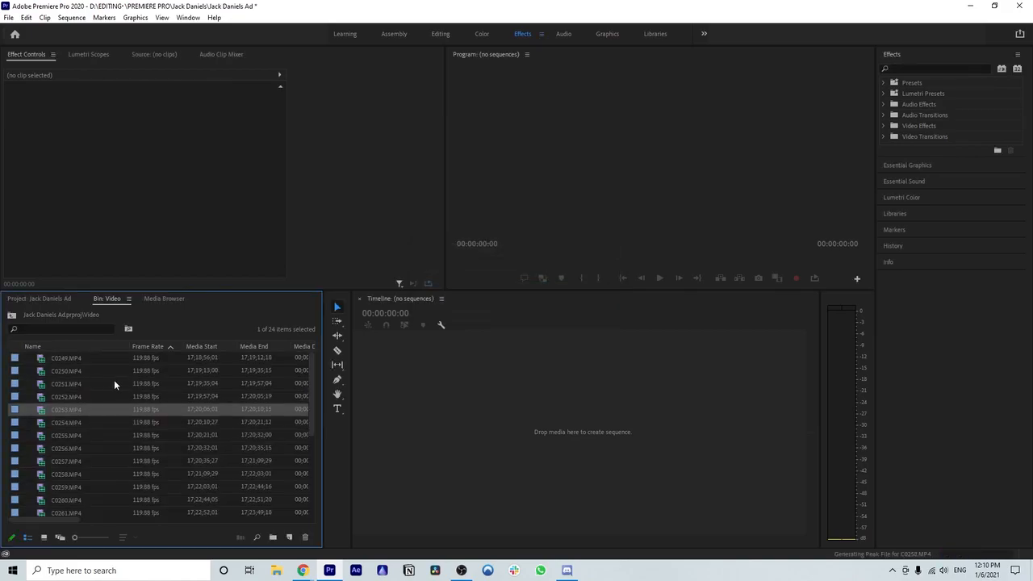
click(114, 383)
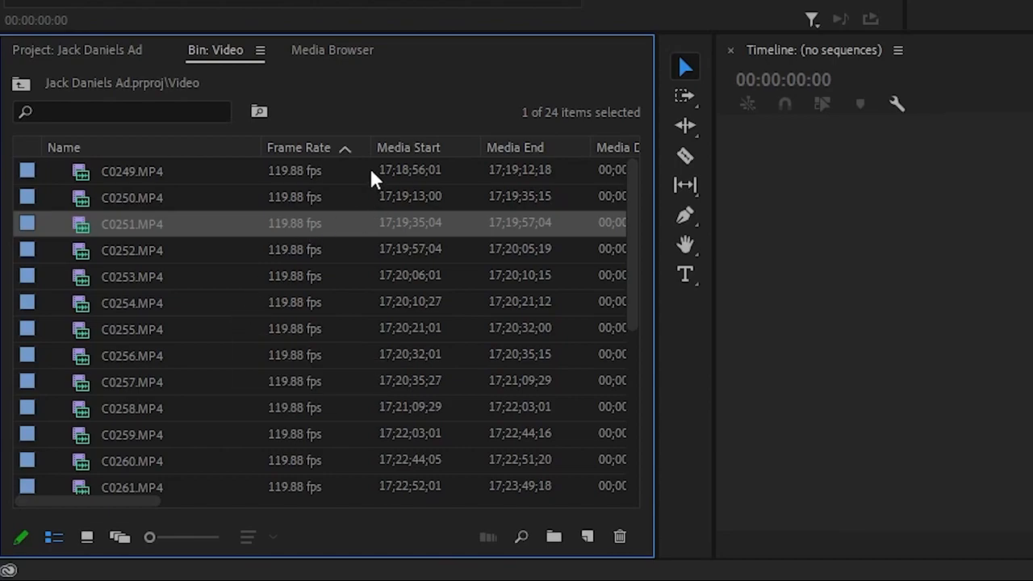
Return to the project's bin list, expand and collapse the Video bin to view its clips, and reopen it separately
click(351, 199)
click(83, 215)
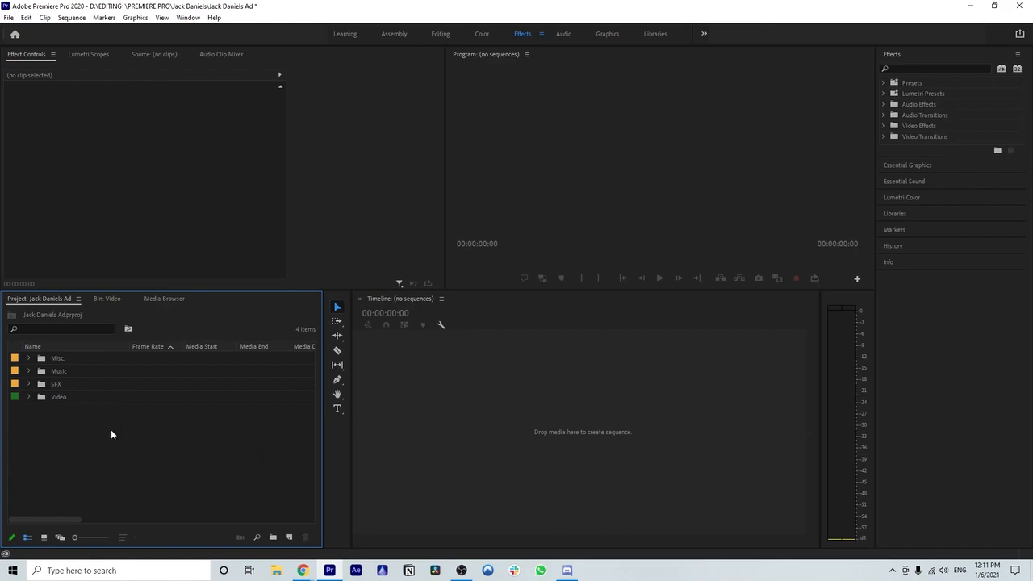
click(29, 397)
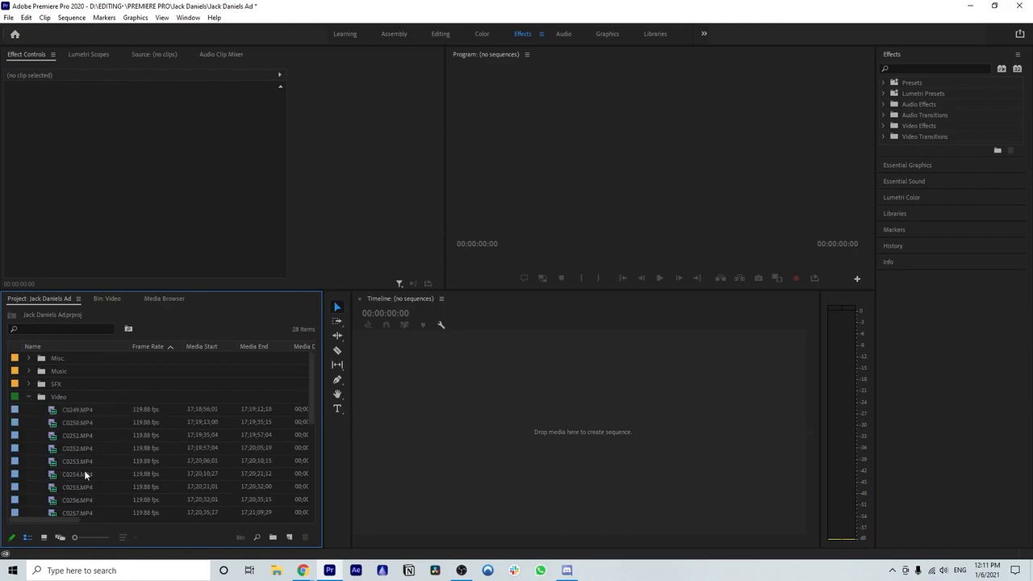
click(28, 397)
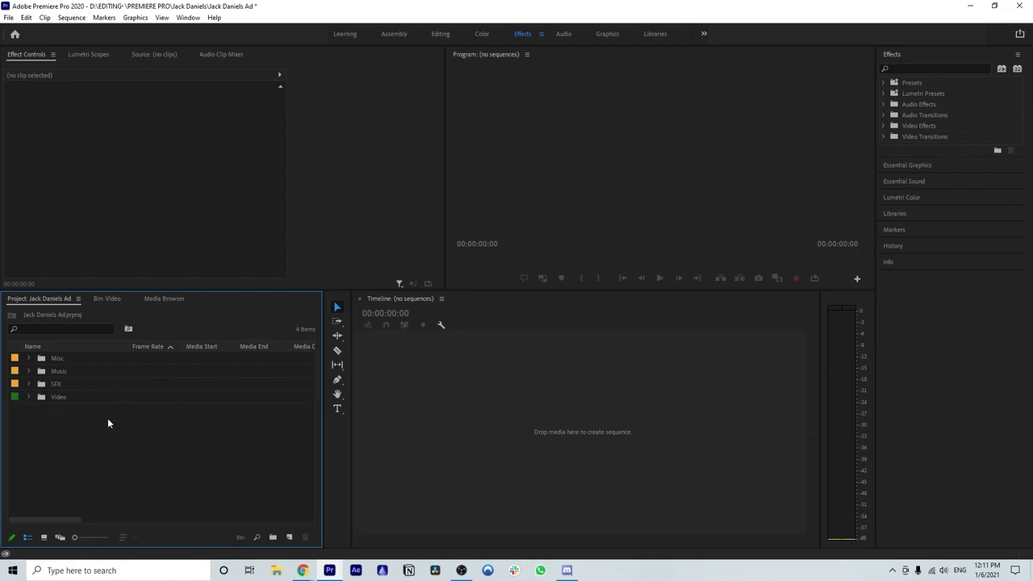
click(29, 397)
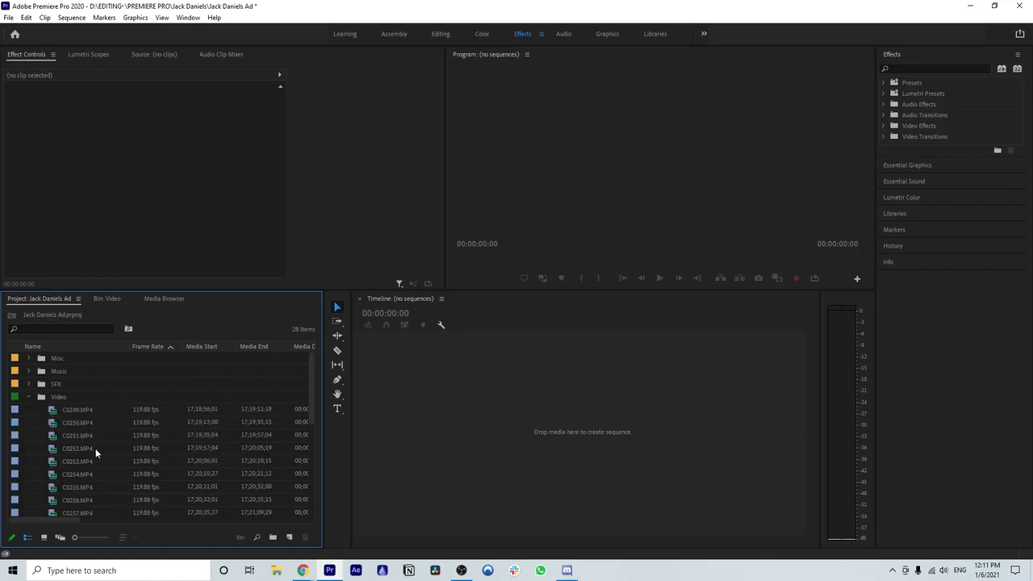
click(29, 397)
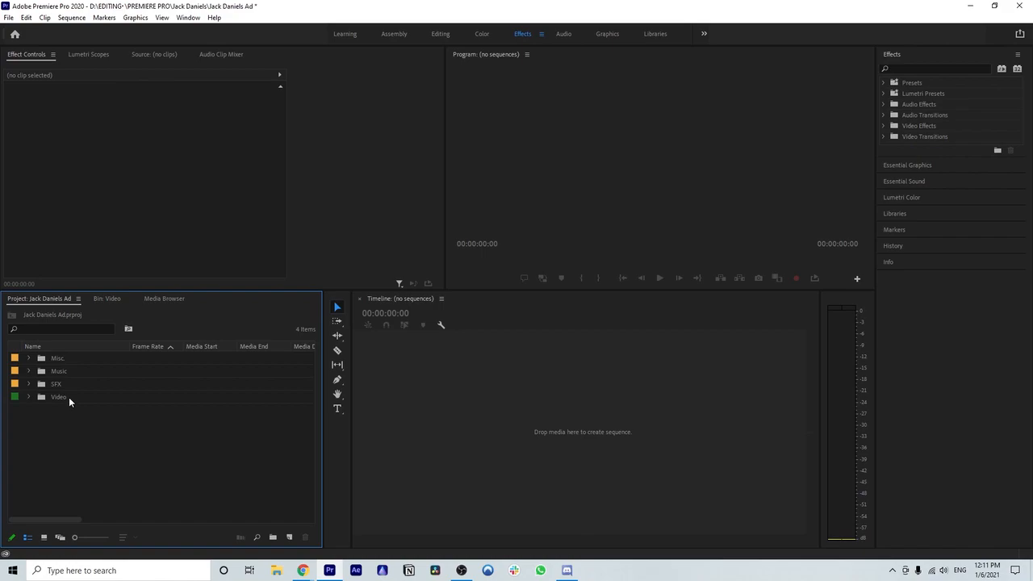
double_click(68, 397)
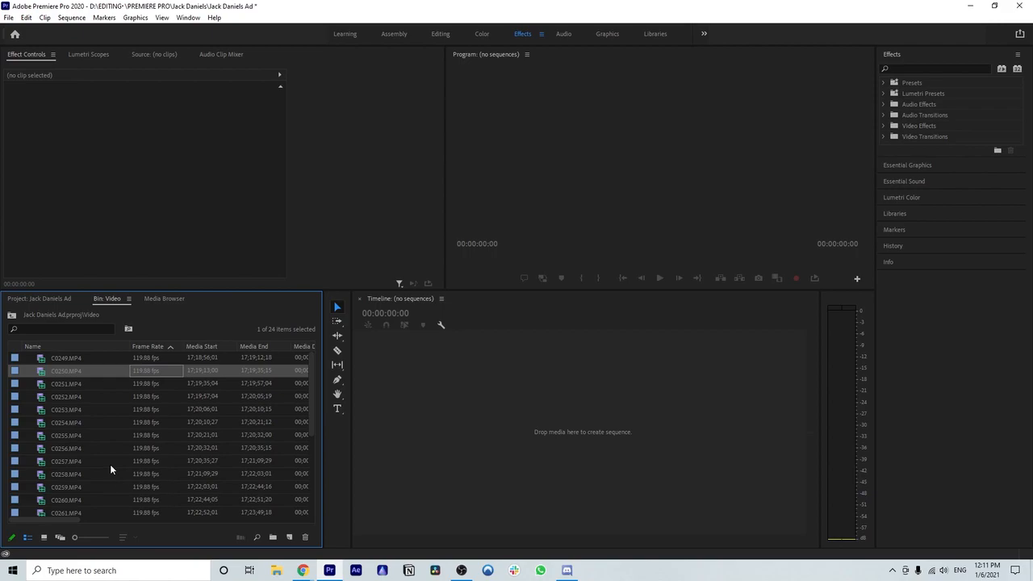
Create a sequence from all the clips in the Video bin and preview it at 00;00;29;10
key(ctrl+a)
drag(110, 393, 394, 422)
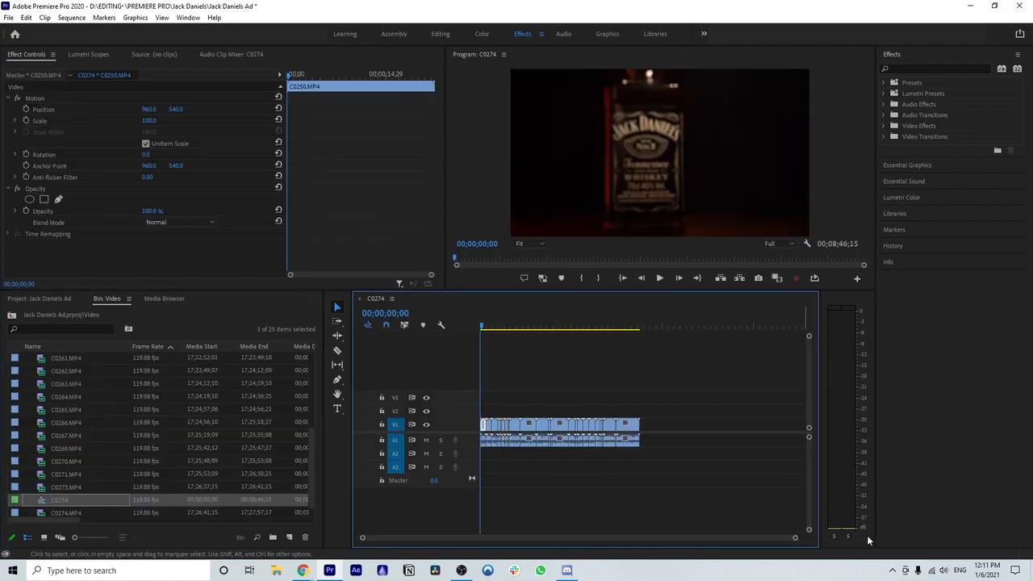
drag(796, 539, 577, 538)
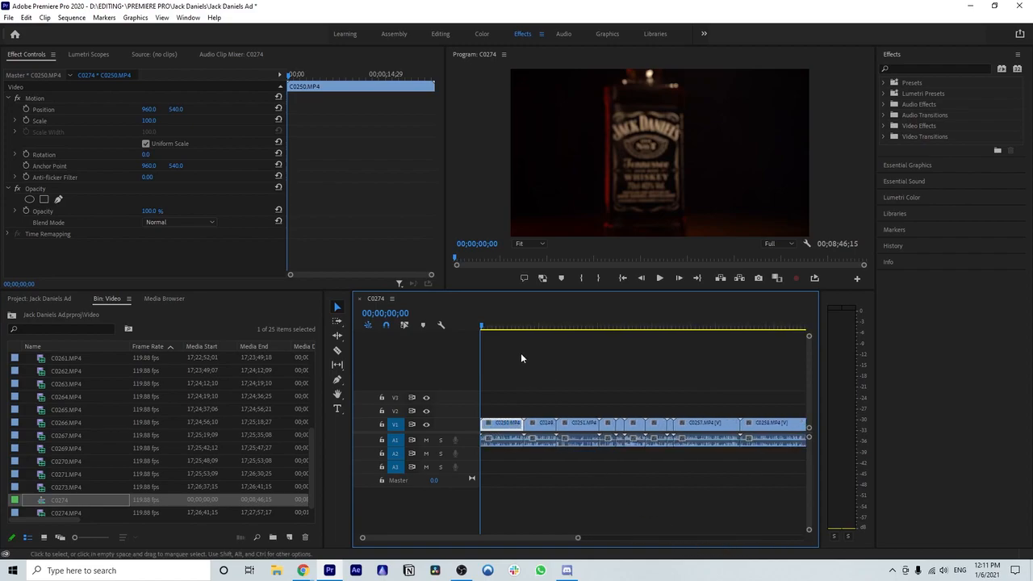
mouse_move(535, 328)
mouse_down()
mouse_move(624, 338)
mouse_move(537, 328)
mouse_up()
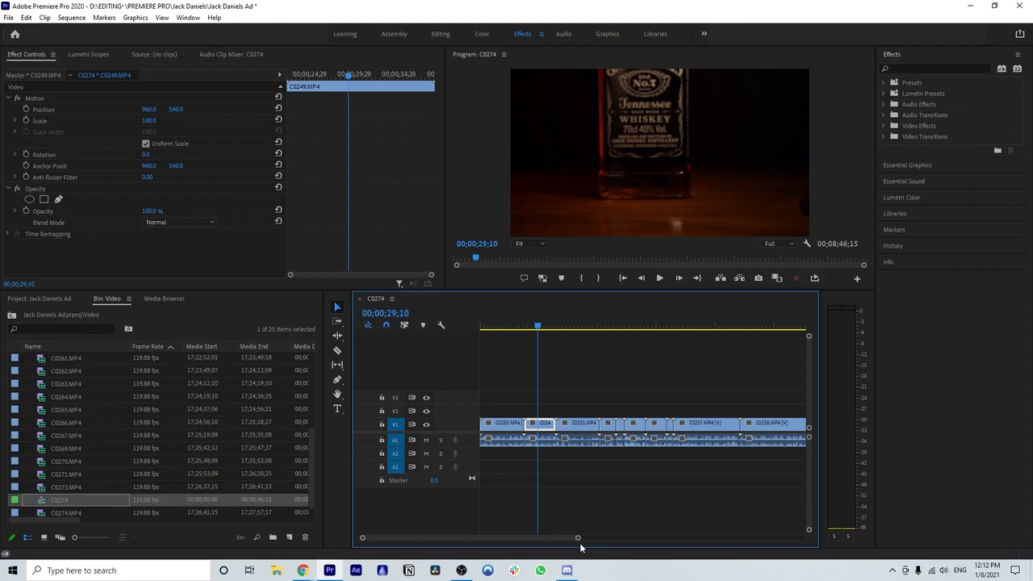
Undo the placement of the clips, leaving the new sequence's timeline empty
key(ctrl+z)
drag(576, 539, 618, 538)
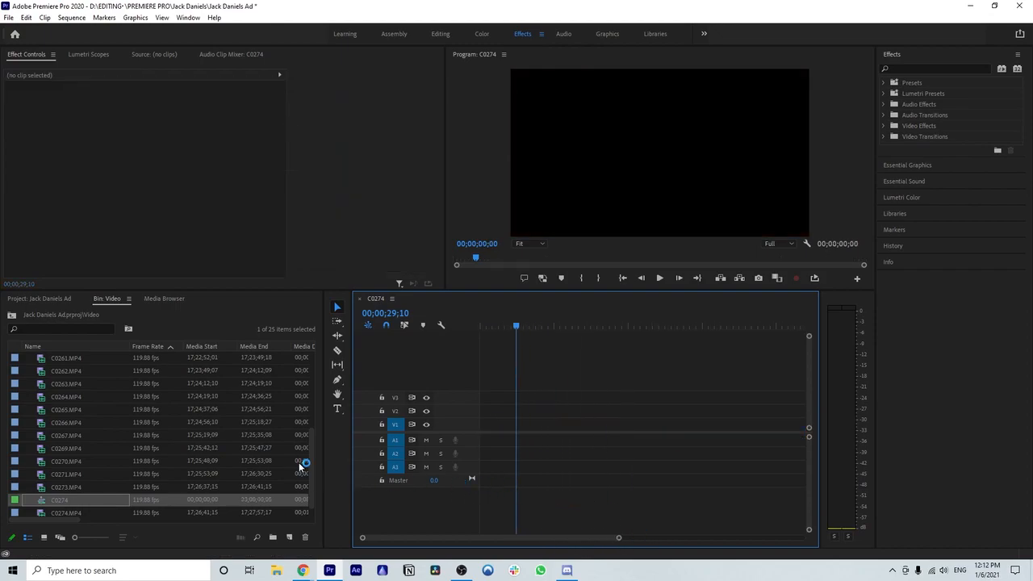
Open C0249.MP4 in the Source monitor and mark a short range of 00;00;01;13, with its Out point at 17;19;00;04
scroll(80, 431, up, 4)
click(79, 357)
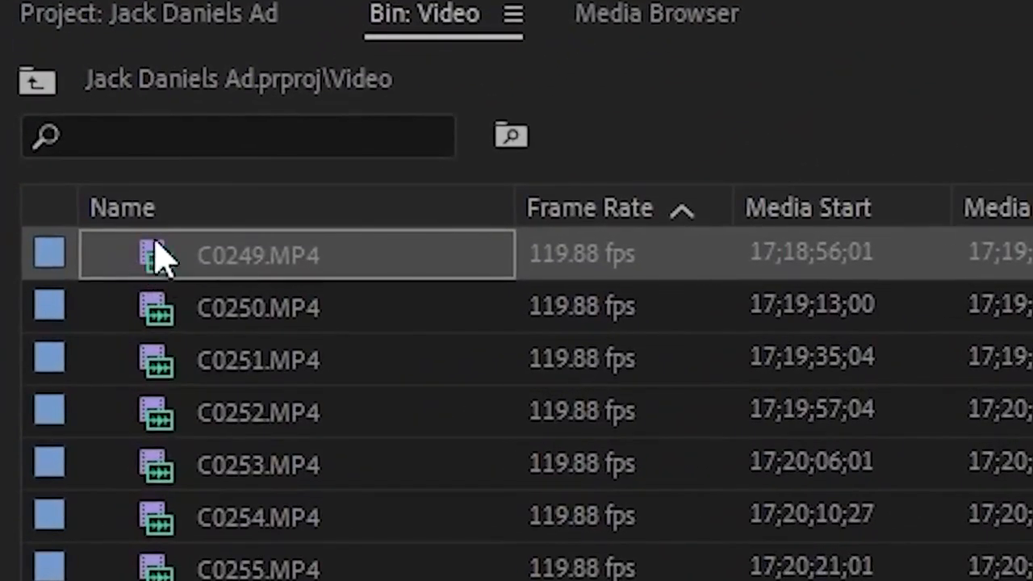
double_click(151, 256)
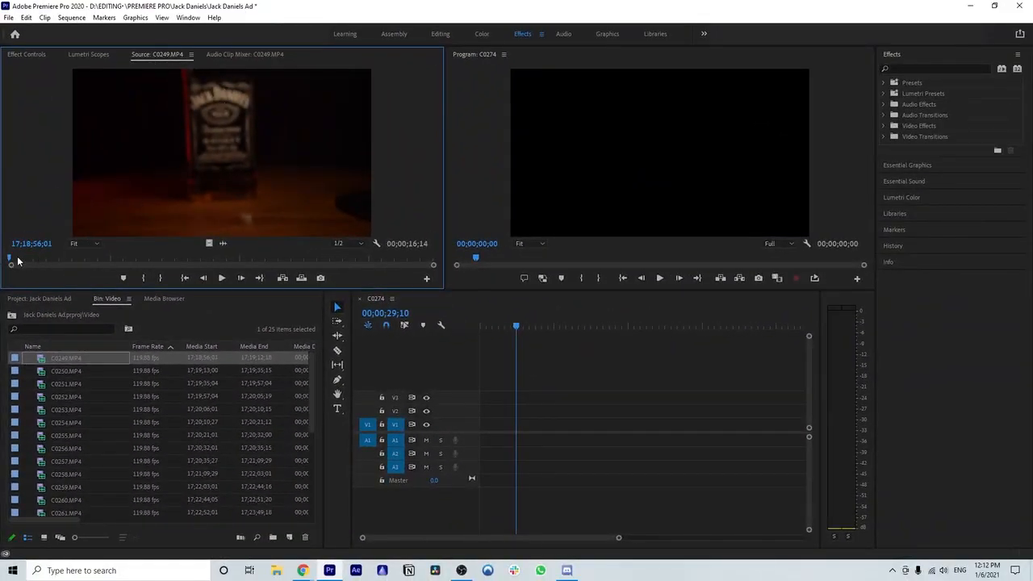
mouse_move(10, 261)
mouse_down()
mouse_move(127, 259)
mouse_move(113, 260)
mouse_up()
key(i)
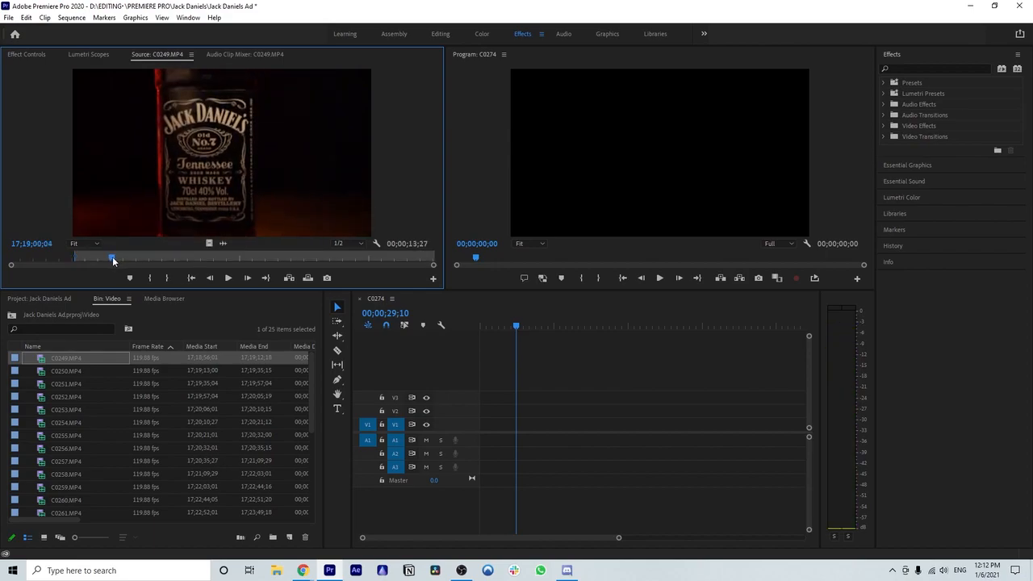
key(o)
Place the marked range of C0249.MP4 in the timeline at 00;00;29;10 and play it
click(43, 359)
drag(185, 361, 520, 416)
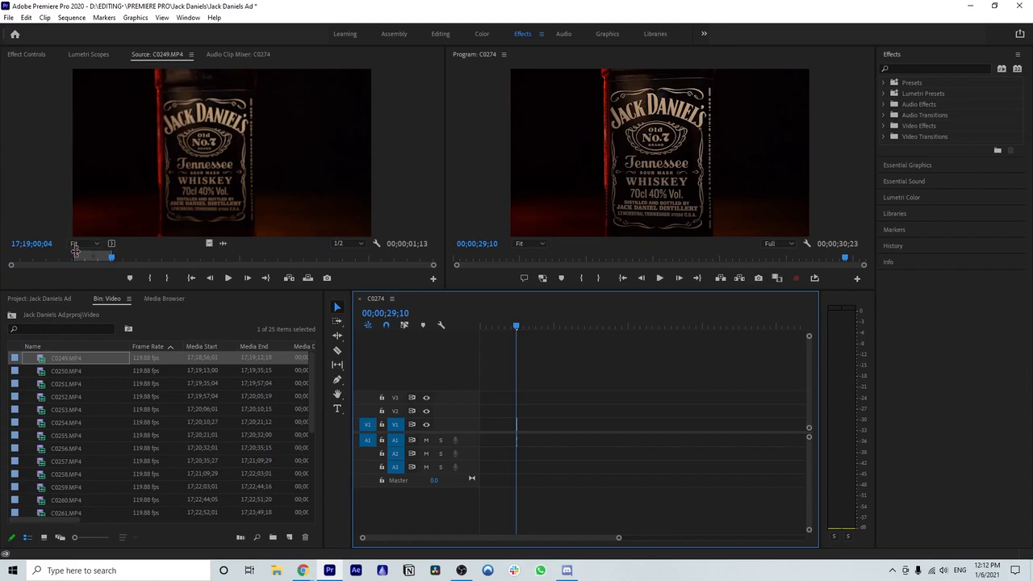
click(659, 278)
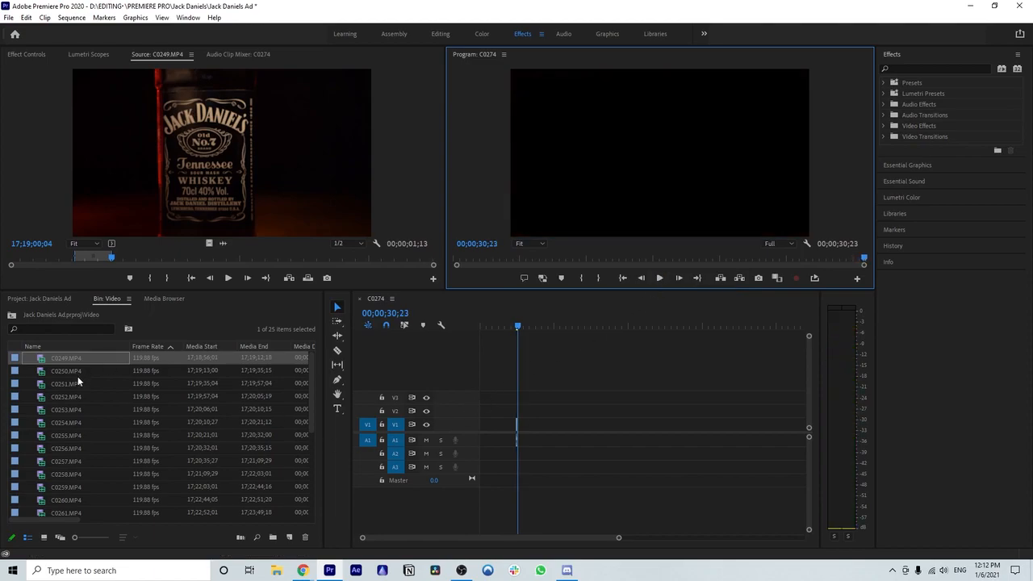
Delete the short C0249.MP4 clip from the timeline
click(497, 417)
key(Delete)
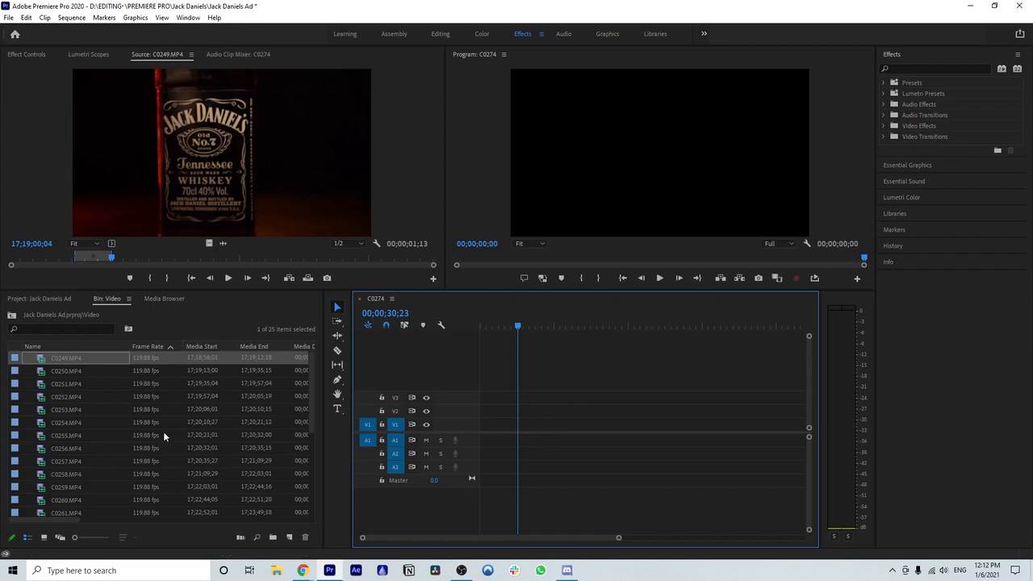
Return to the project's bin list, then expand and collapse the Video bin to view its contents
click(41, 298)
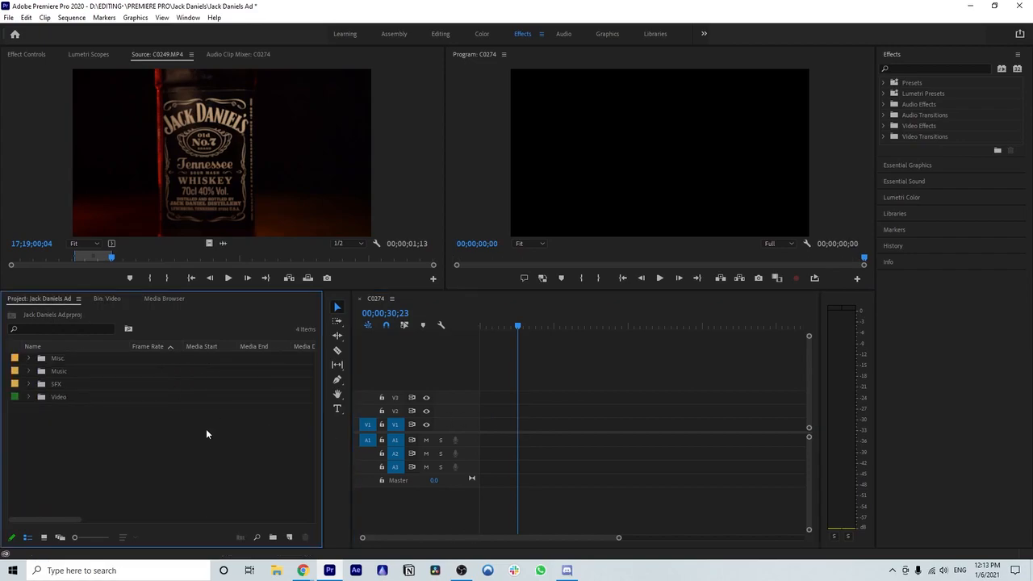
click(28, 397)
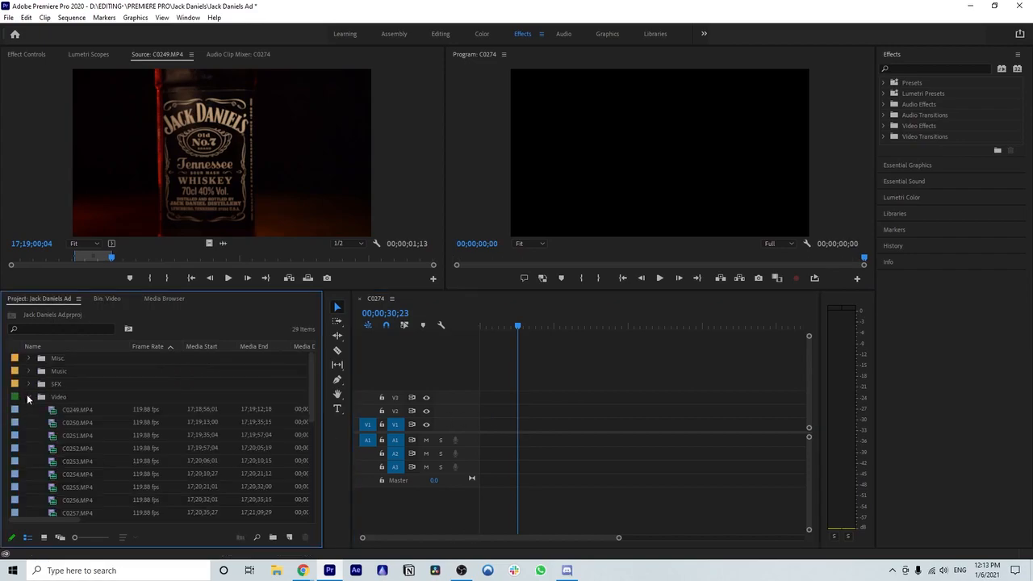
click(27, 396)
Open the Video bin and place all of its clips on tracks V1 and A1 at the start of the sequence
double_click(56, 396)
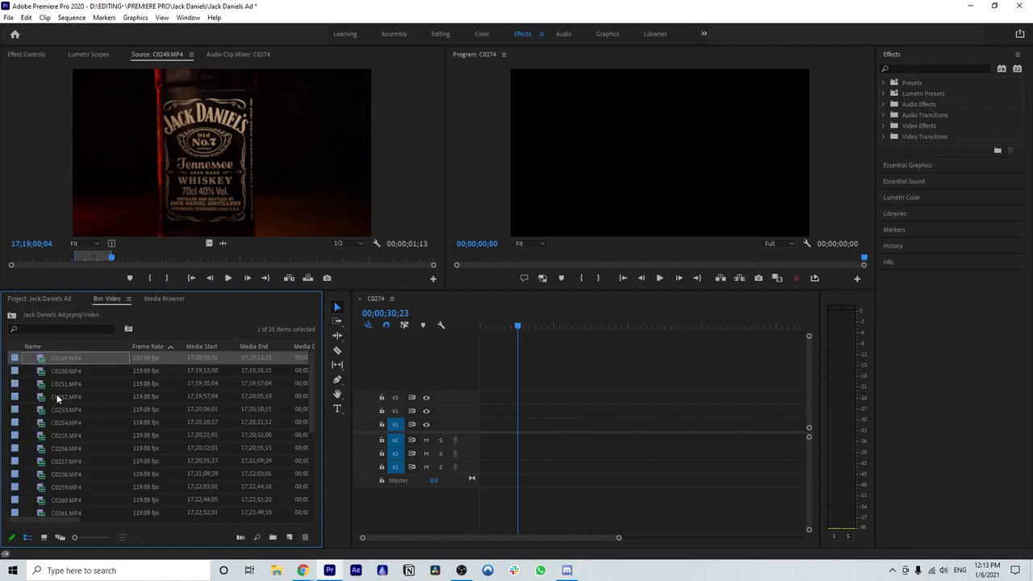
key(ctrl+a)
drag(81, 392, 482, 443)
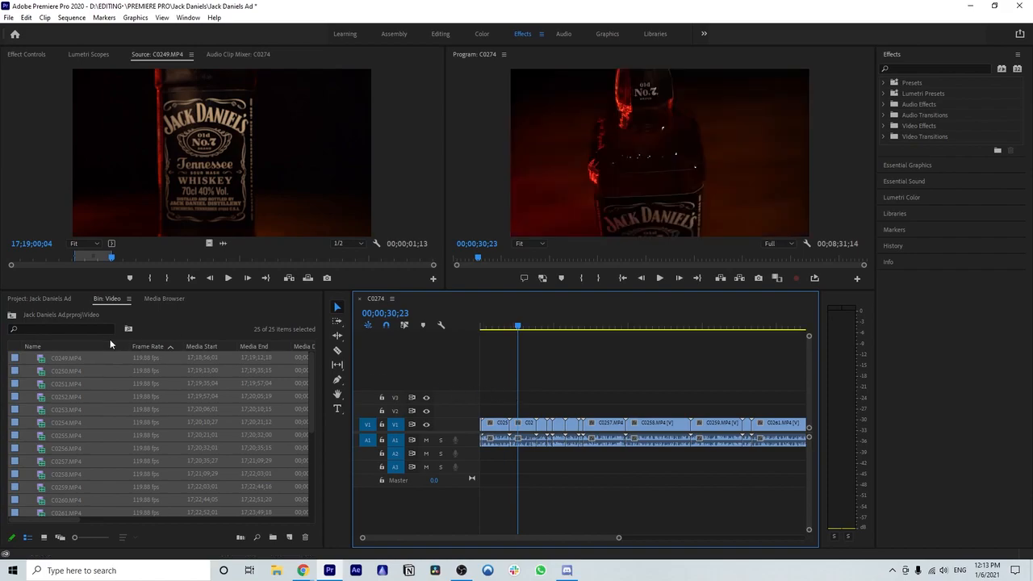
Return to the project's bin list and set the label color of all clips in the timeline to Cerulean
click(58, 300)
scroll(644, 514, down, 3)
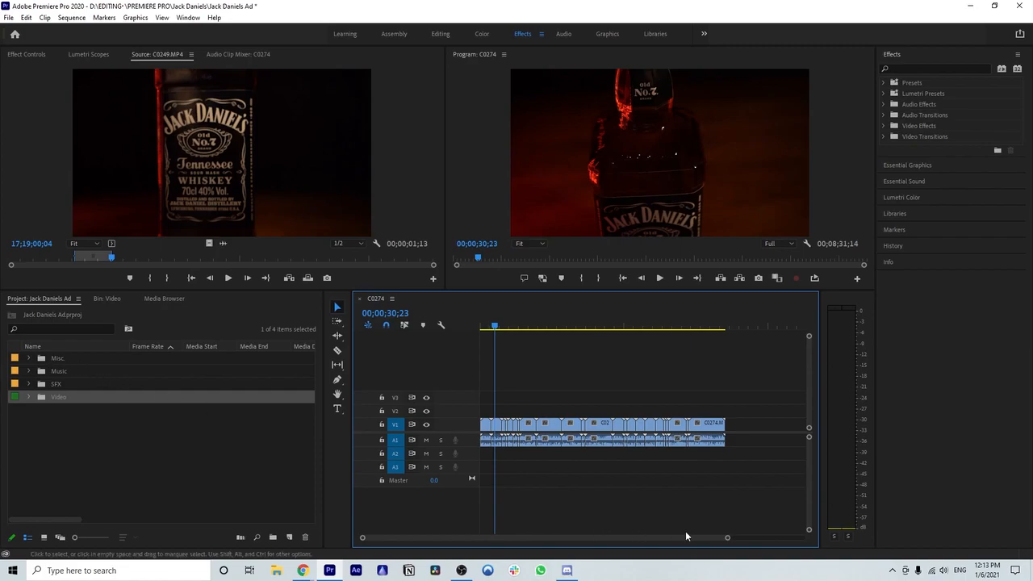
mouse_move(727, 537)
mouse_down()
mouse_move(705, 540)
mouse_move(717, 544)
mouse_up()
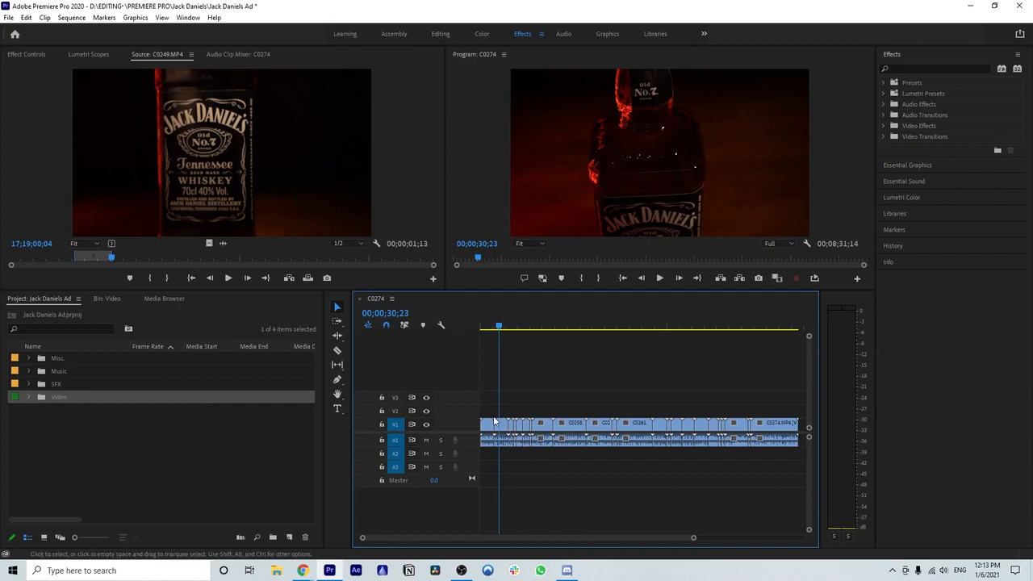
drag(488, 407, 773, 440)
right_click(775, 437)
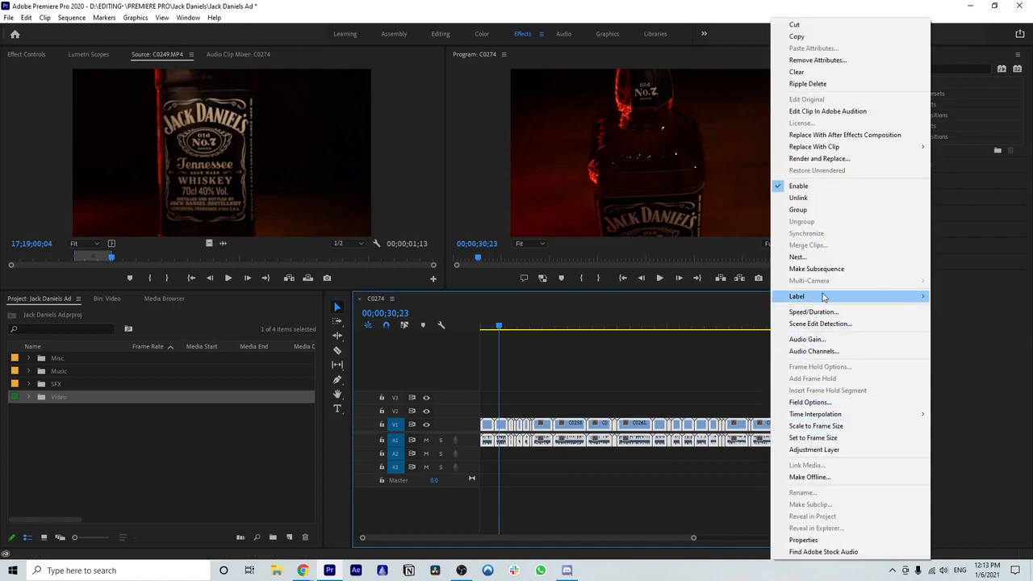
mouse_move(896, 296)
click(958, 359)
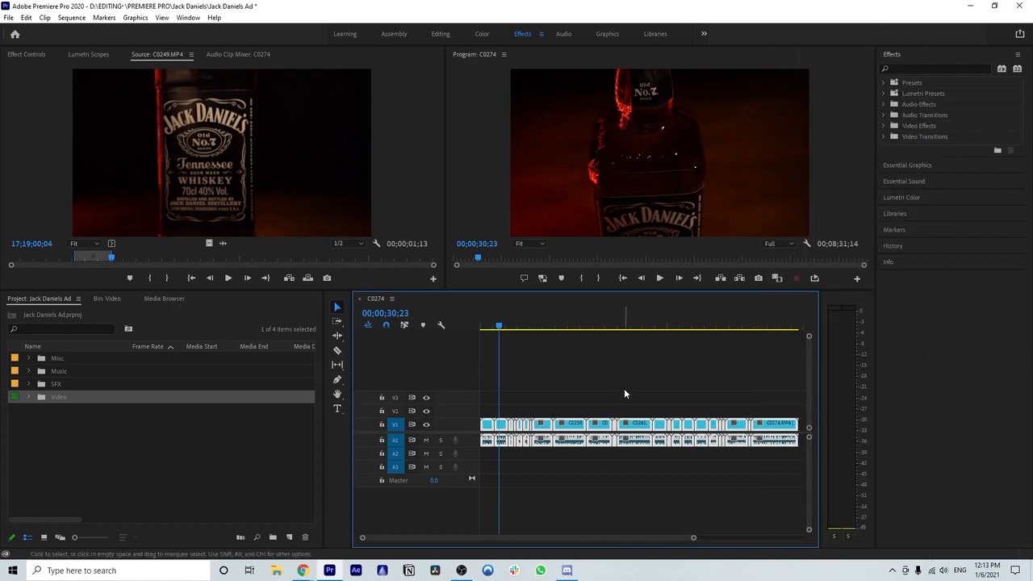
Enlarge track V1 and view the label color choices for the first several clips in the timeline
drag(470, 420, 577, 429)
right_click(578, 428)
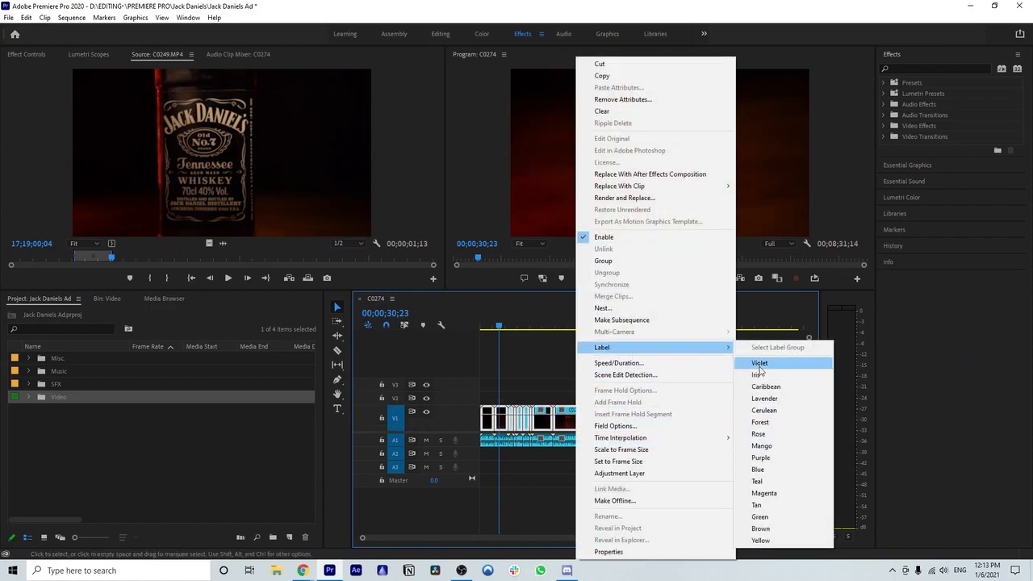
click(552, 368)
scroll(560, 445, down, 1)
scroll(561, 445, up, 1)
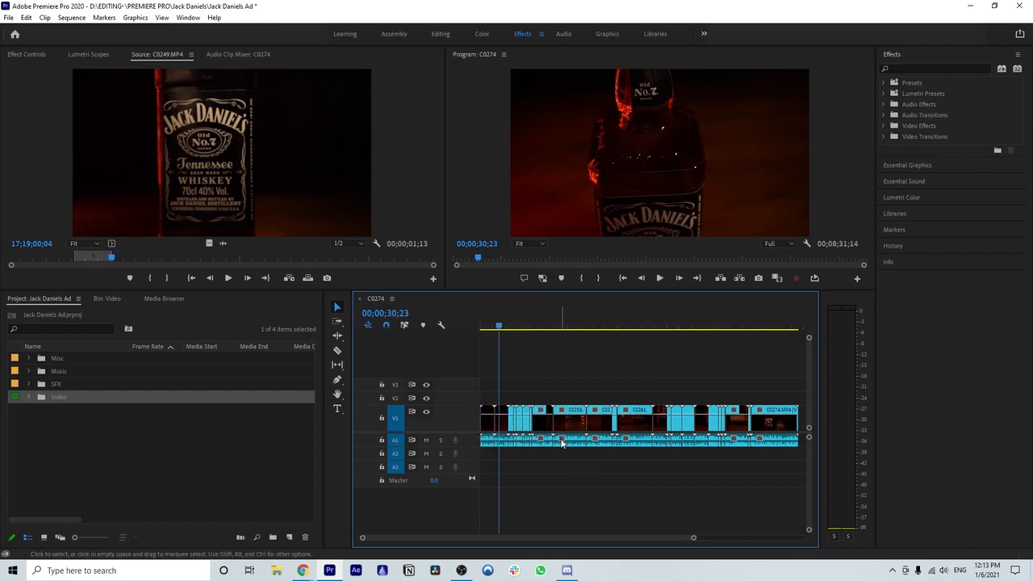